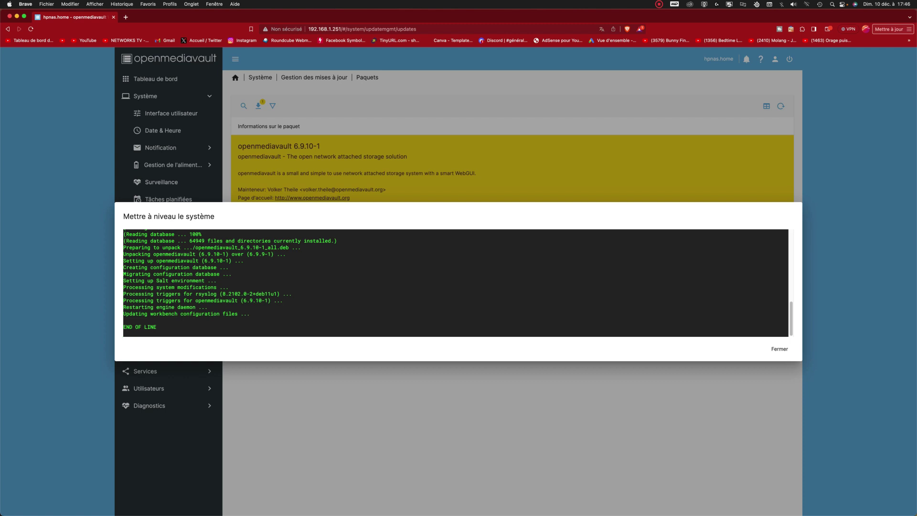
- Close the finished system upgrade log and check the package updates list again
click(780, 349)
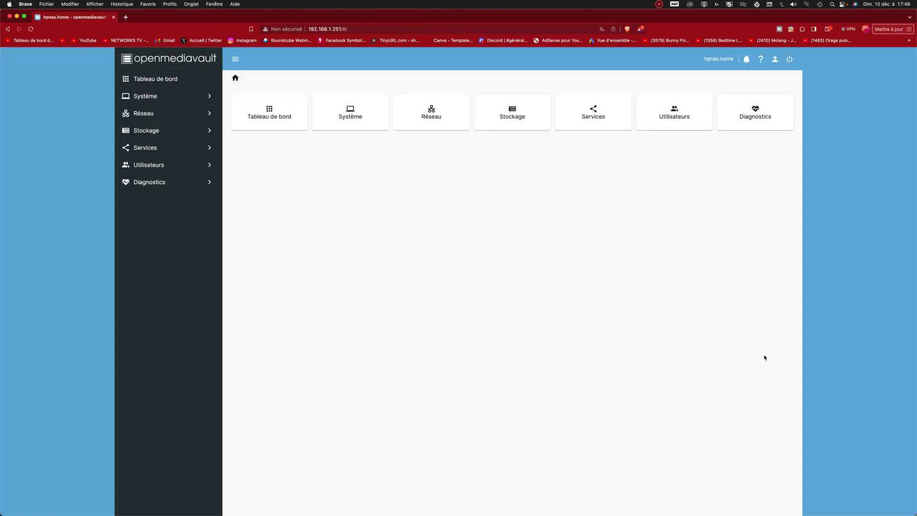
click(172, 97)
click(167, 233)
click(362, 106)
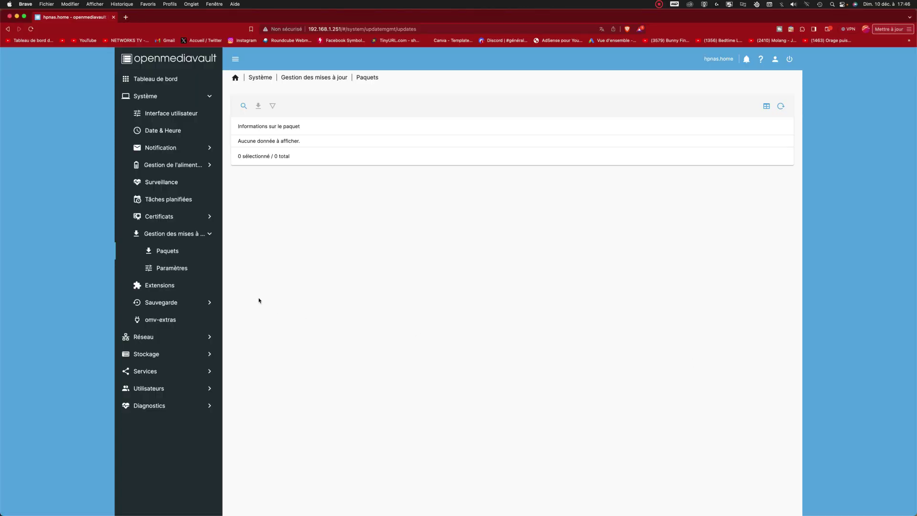
- Search the system extensions for "wire"
click(156, 286)
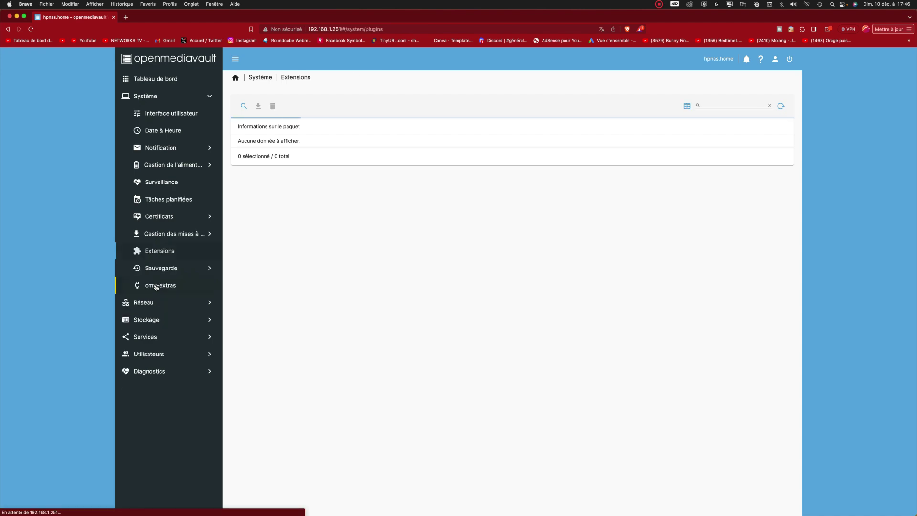
click(710, 105)
text(wi)
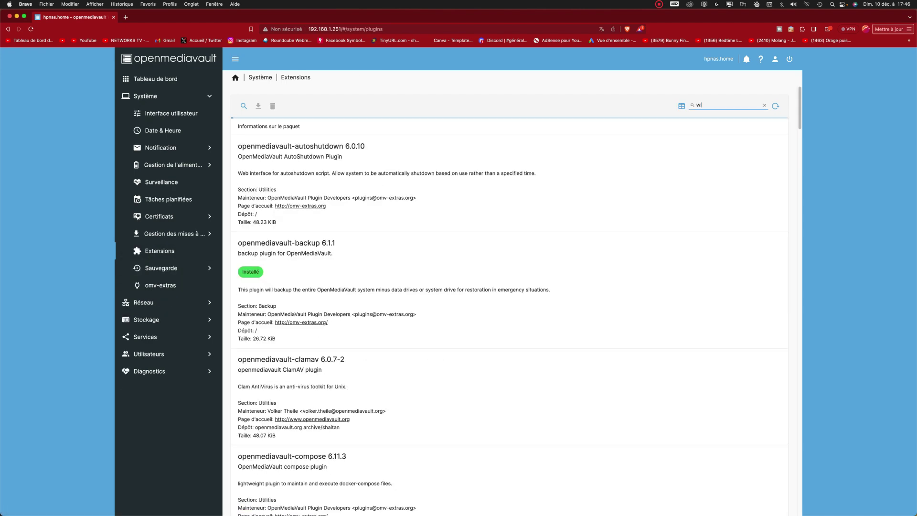
text(re)
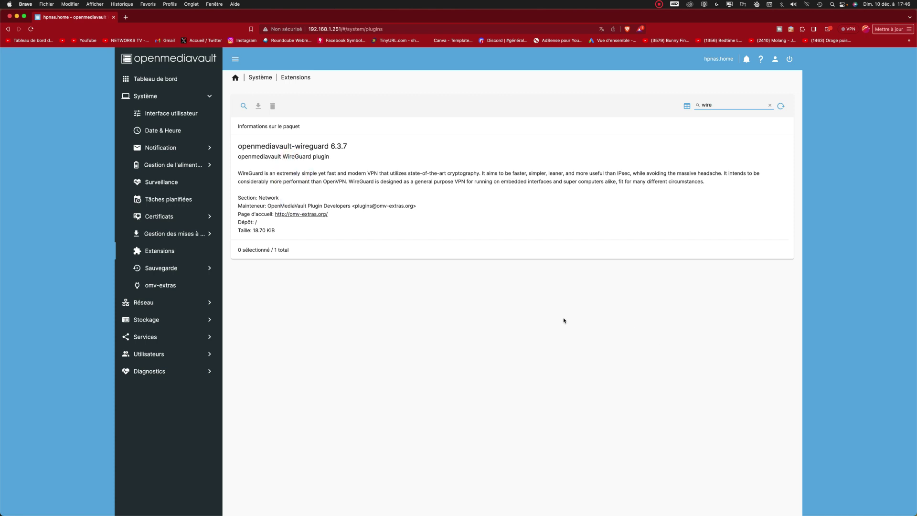
- Install the openmediavault-wireguard 6.3.7 extension, confirm the installation and close its log when it ends
click(413, 197)
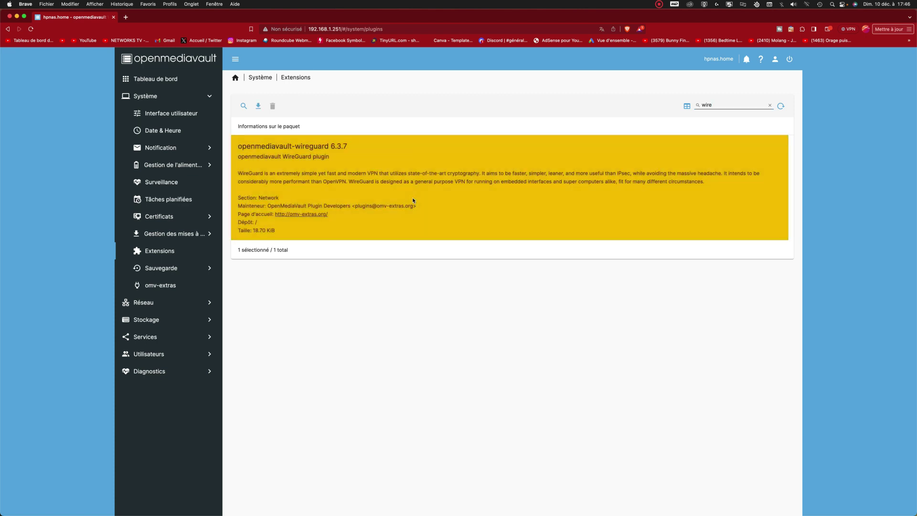
click(259, 106)
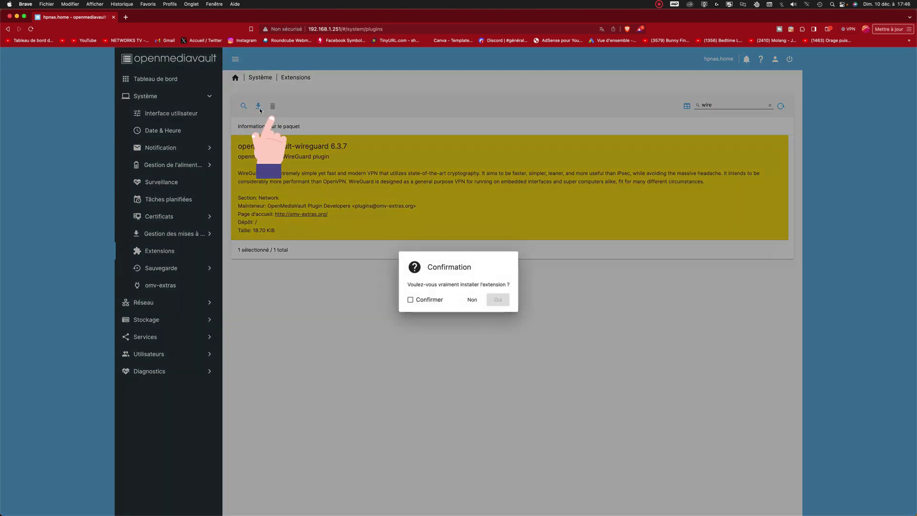
click(433, 301)
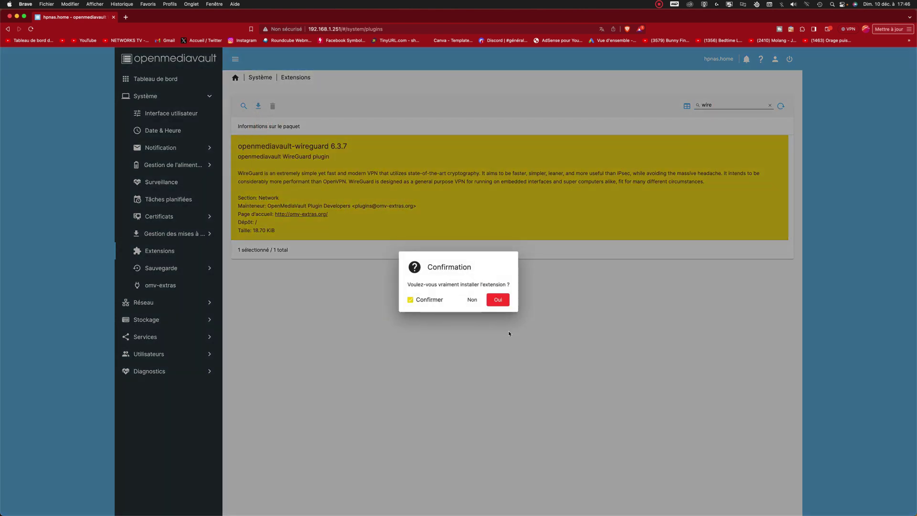
click(499, 303)
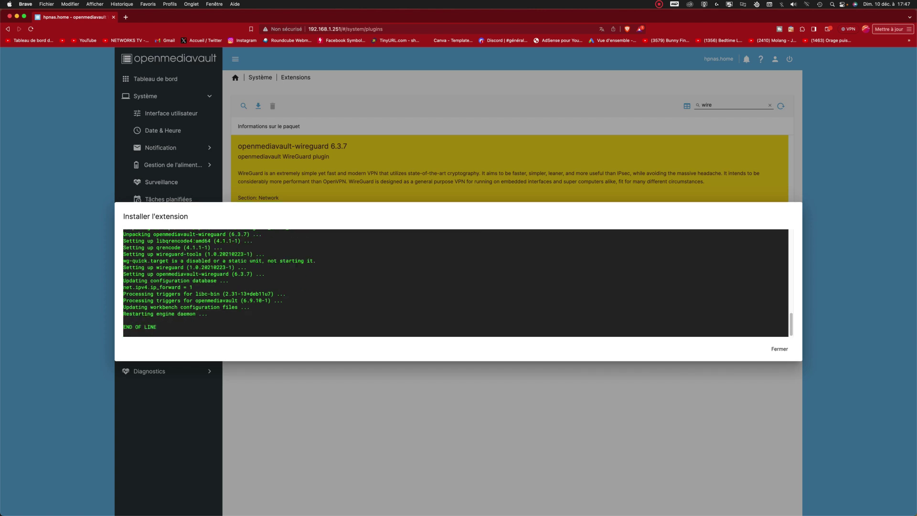
click(779, 349)
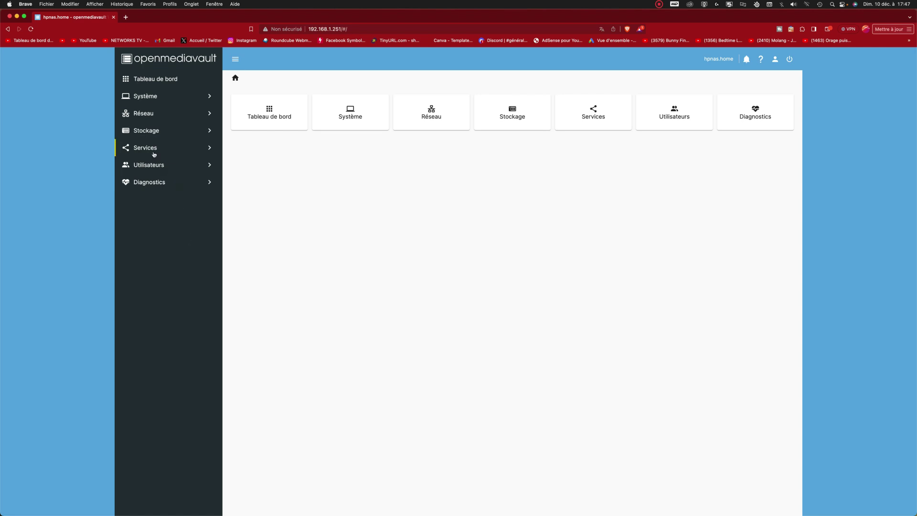
- Look through the Wireguard service's Tunnels, Clients and Custom Config pages
click(152, 148)
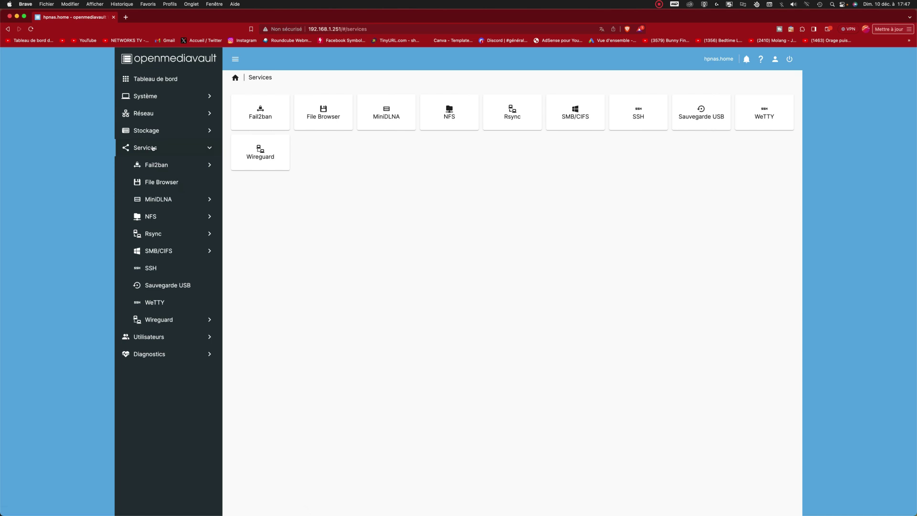
click(163, 321)
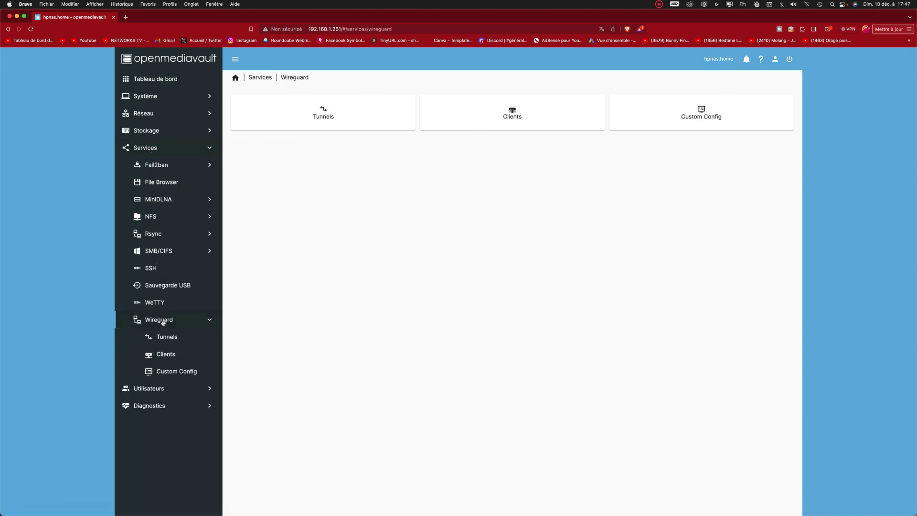
click(165, 338)
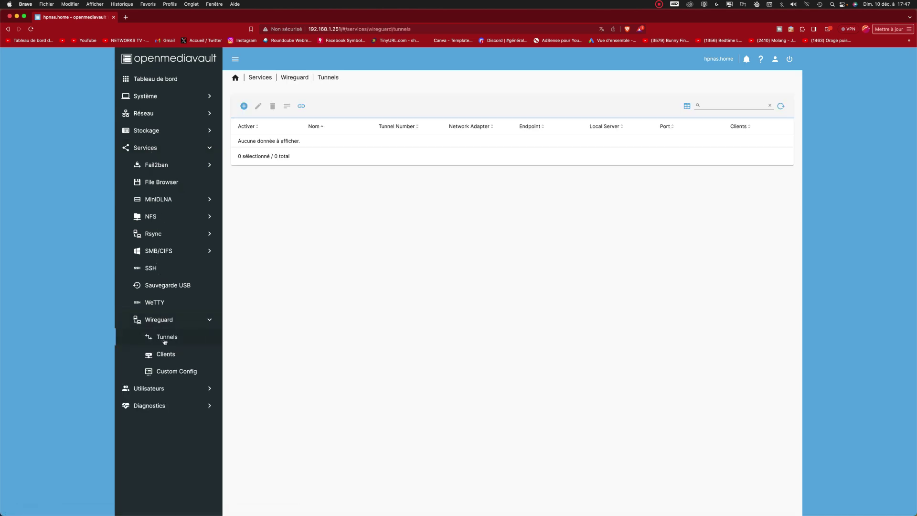
click(167, 352)
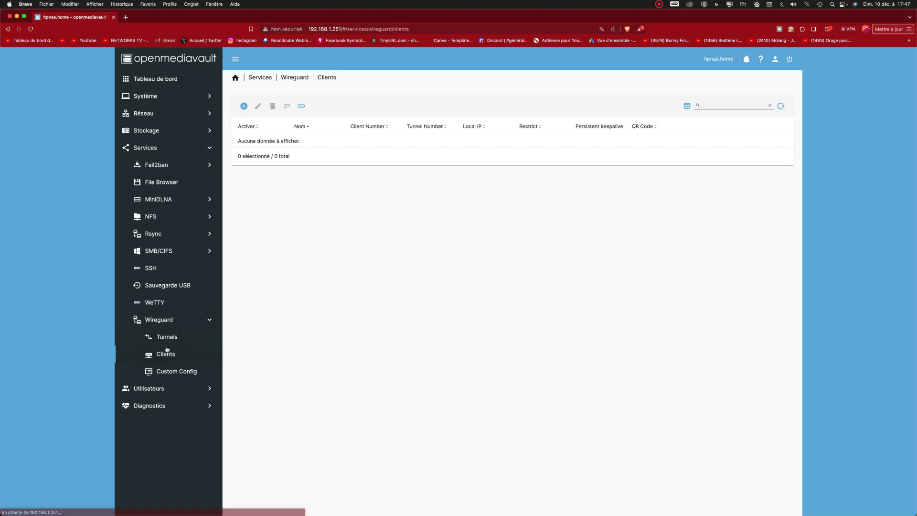
click(168, 372)
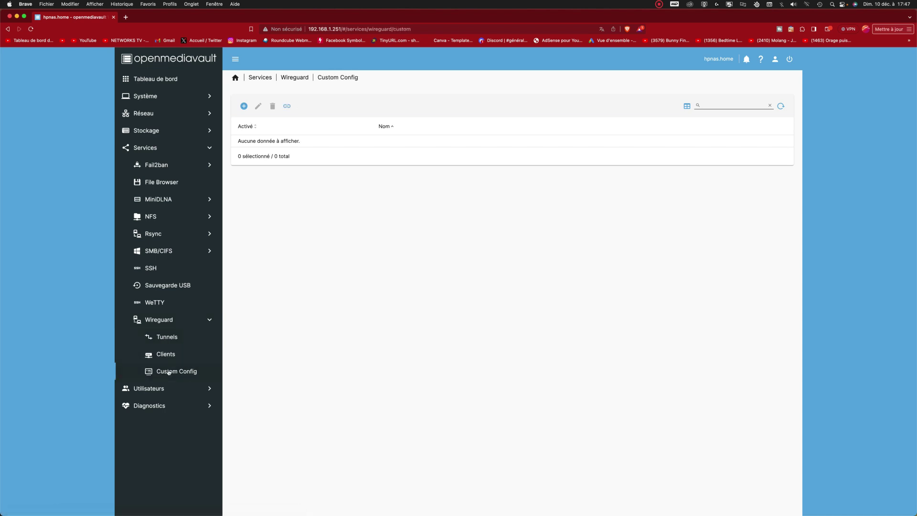
click(167, 338)
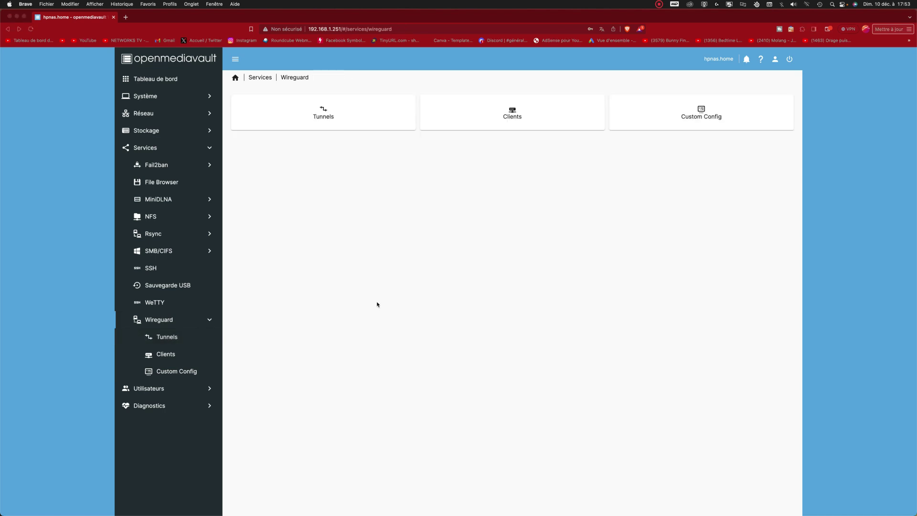
click(172, 338)
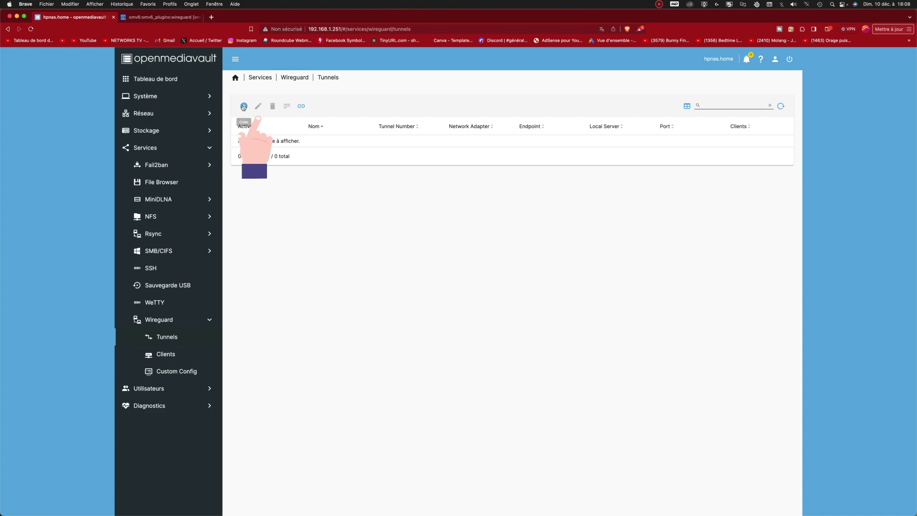
click(244, 106)
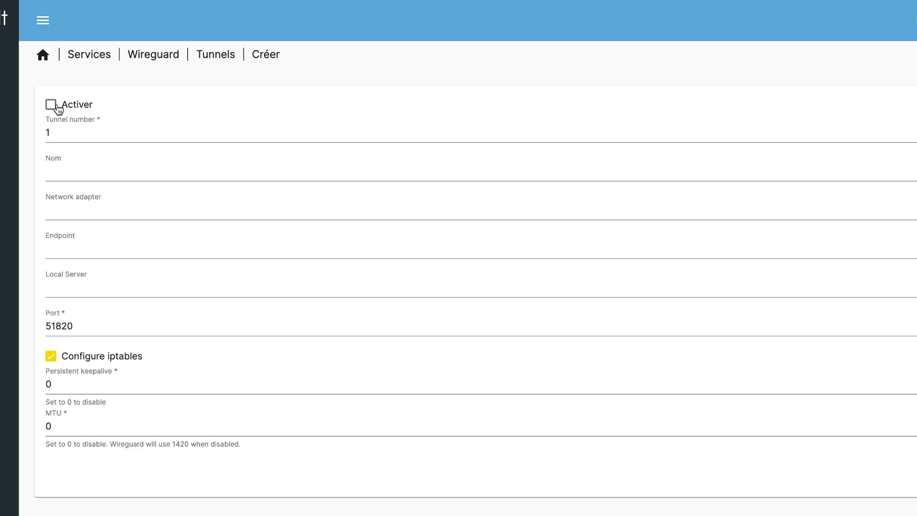
click(54, 106)
click(95, 172)
text(OMVvpn)
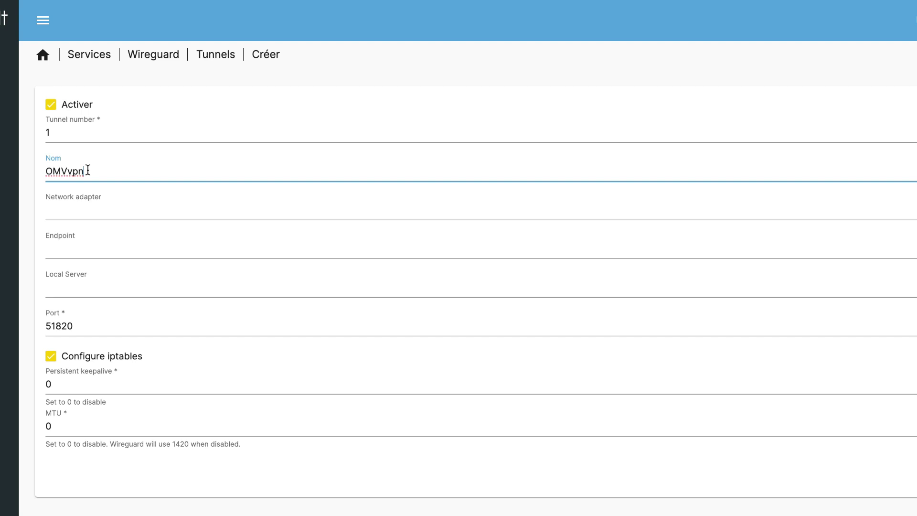
click(130, 208)
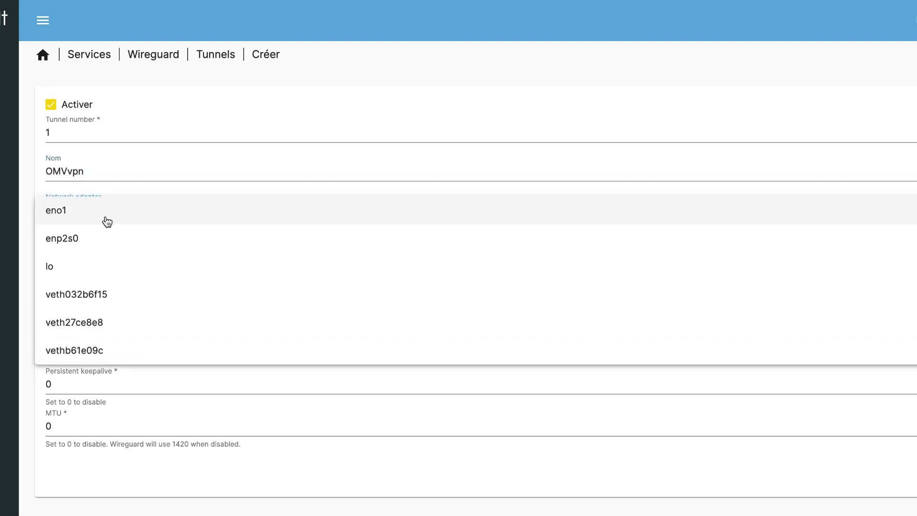
click(85, 247)
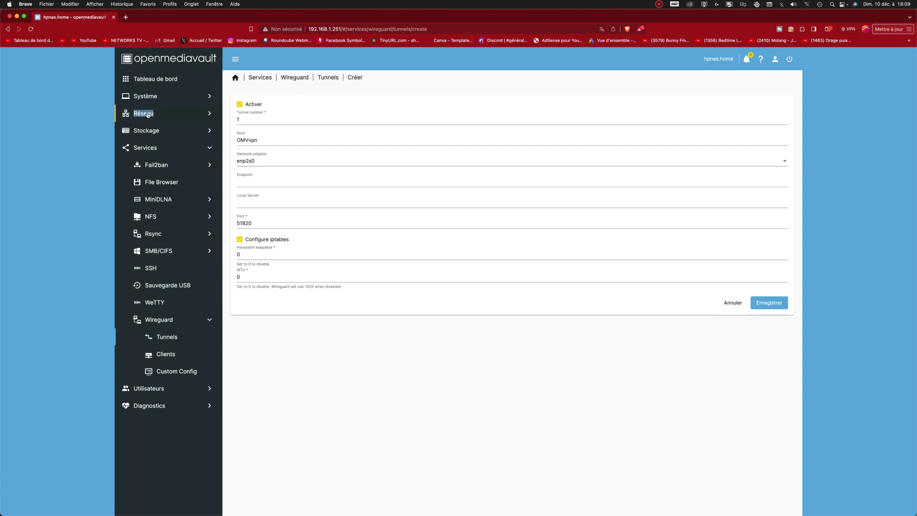
- Discard the unsaved tunnel and check which adapter is listed in the network interfaces
click(144, 114)
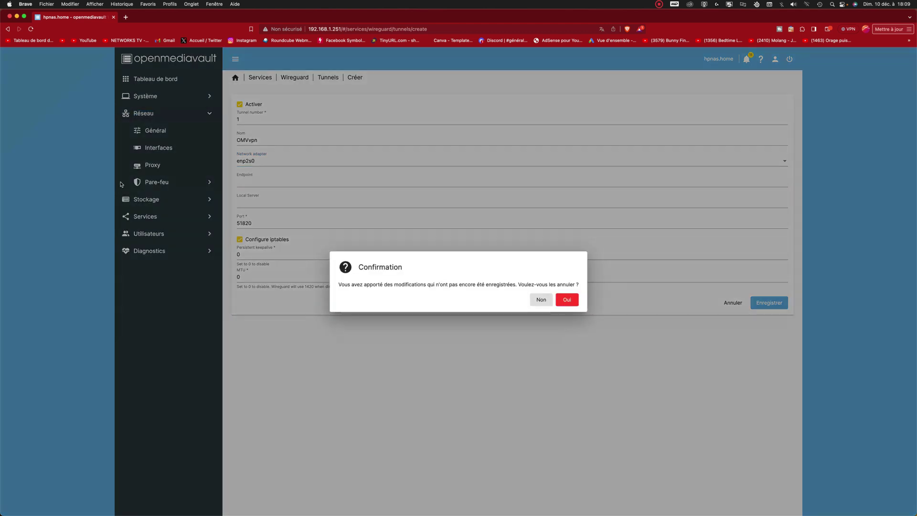
click(567, 300)
click(430, 121)
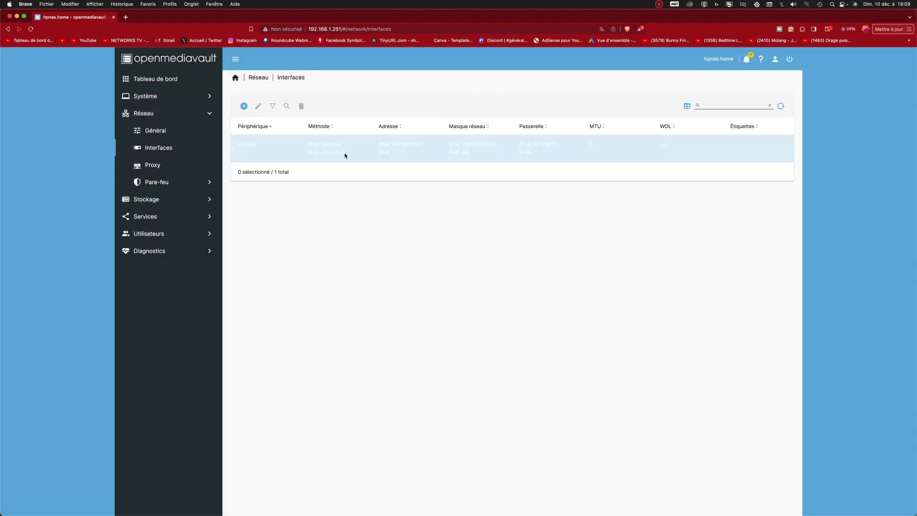
click(253, 152)
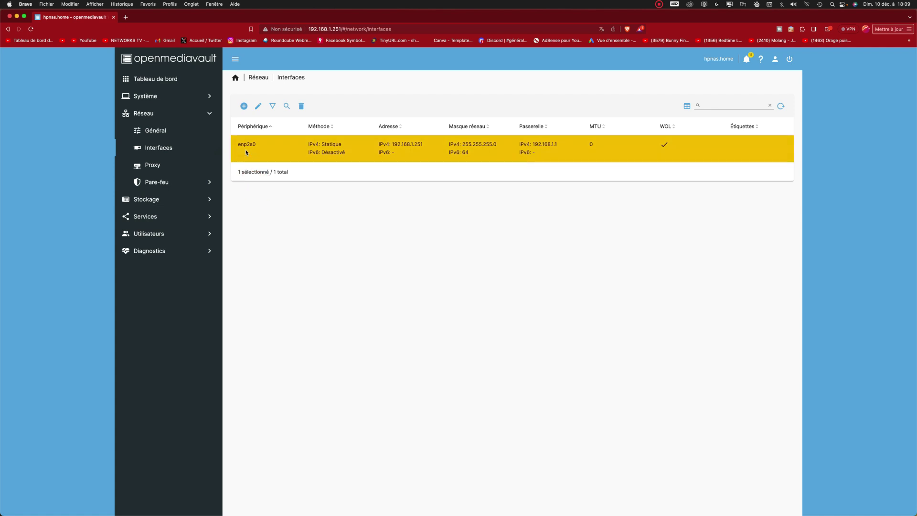
- Begin a new Wireguard tunnel, enabled, named OMVvpn and using the enp2s0 network adapter
click(155, 219)
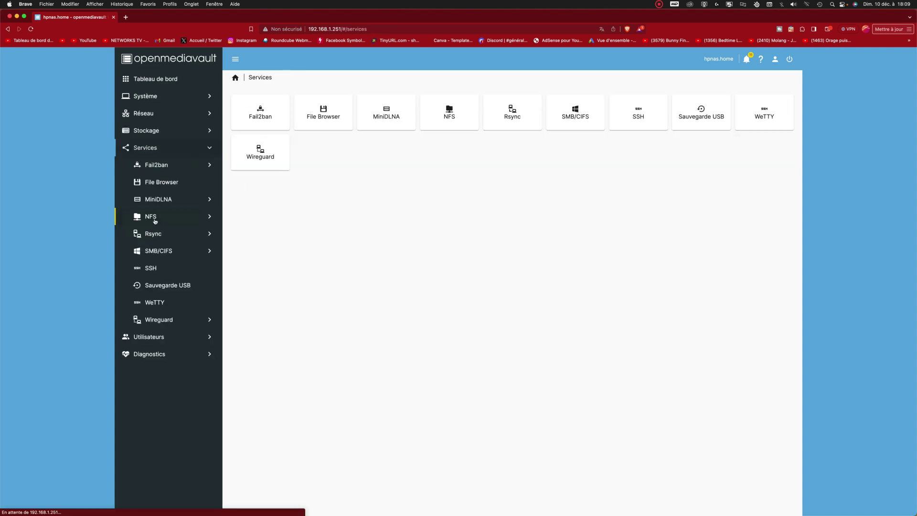
click(169, 320)
click(324, 118)
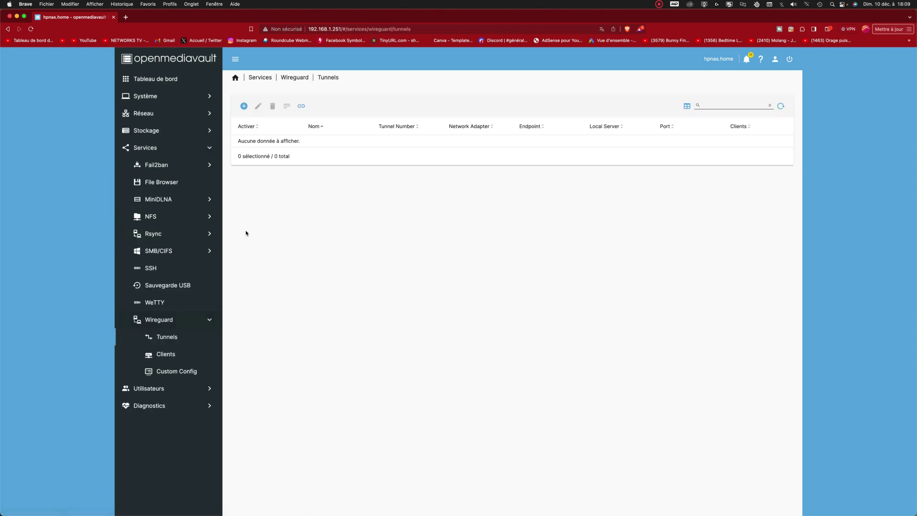
click(242, 106)
click(240, 105)
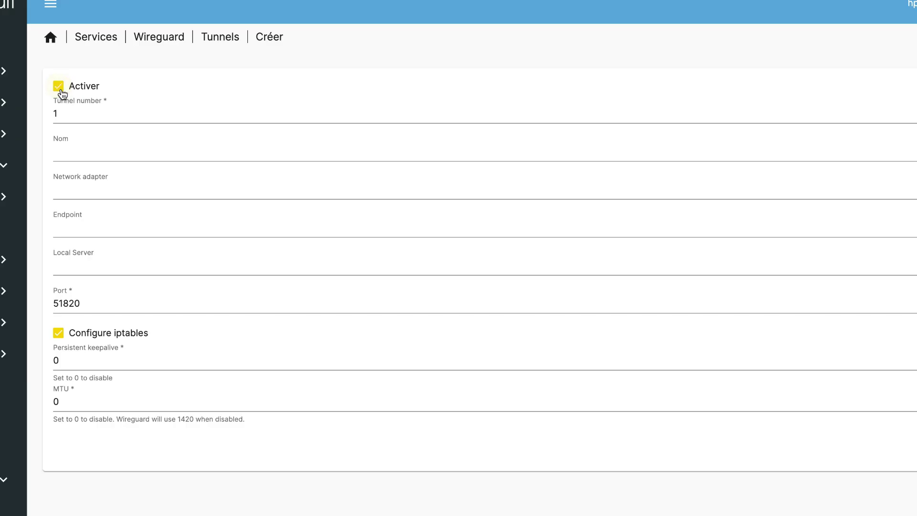
click(244, 142)
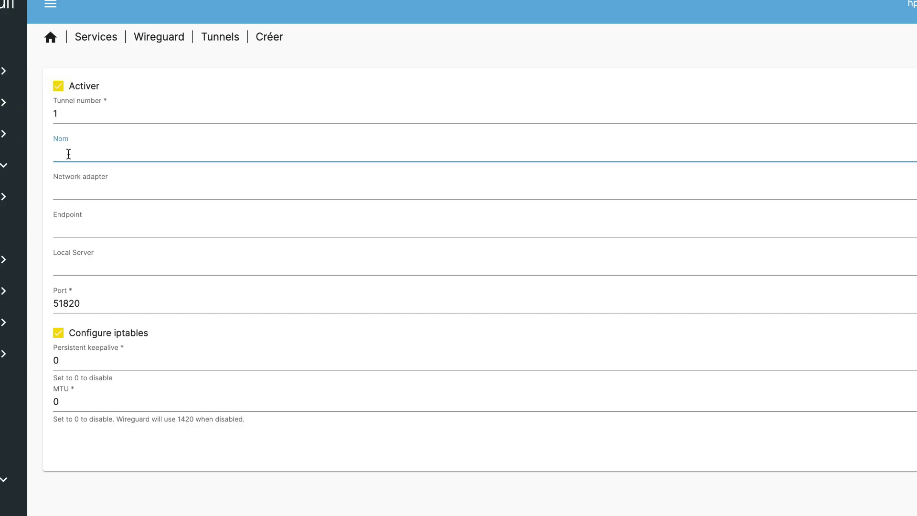
text(OMVvpn)
click(103, 189)
click(83, 227)
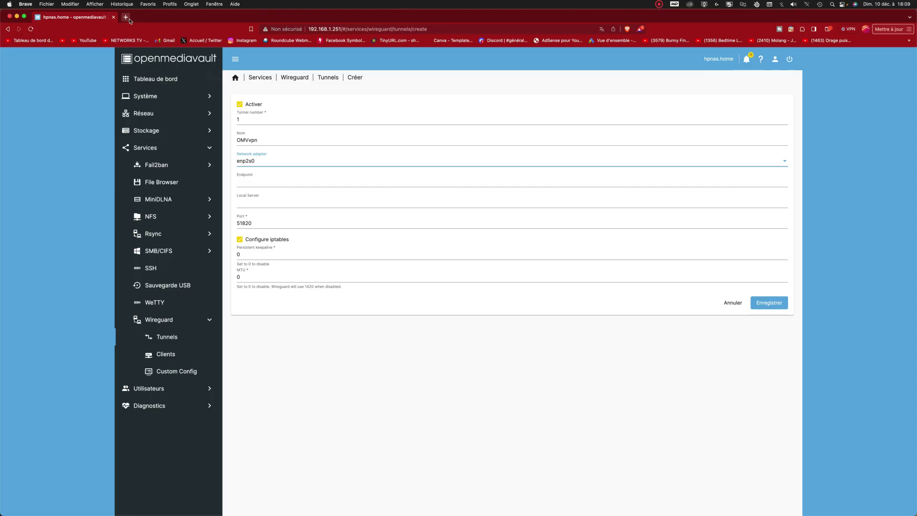
- Open speedtest.net in a new browser tab and copy the connection's public IP address
click(123, 17)
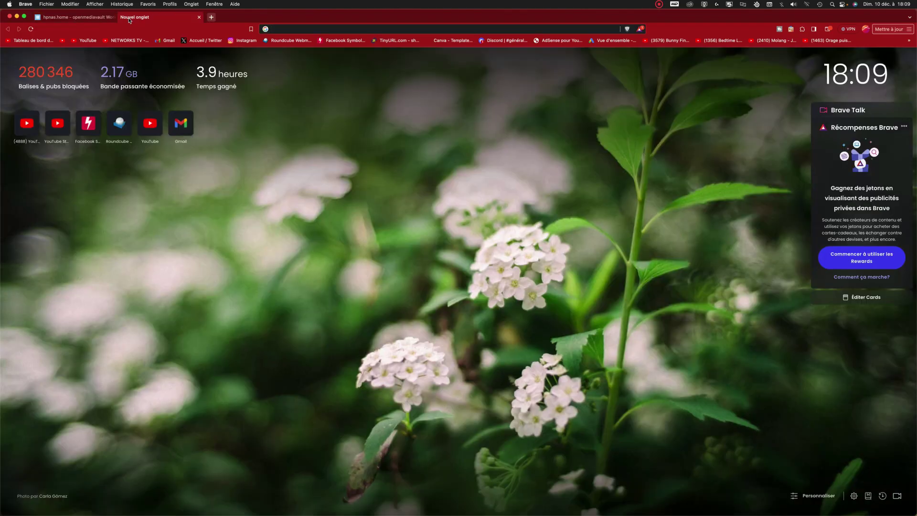
text(speedtest.net)
key(Return)
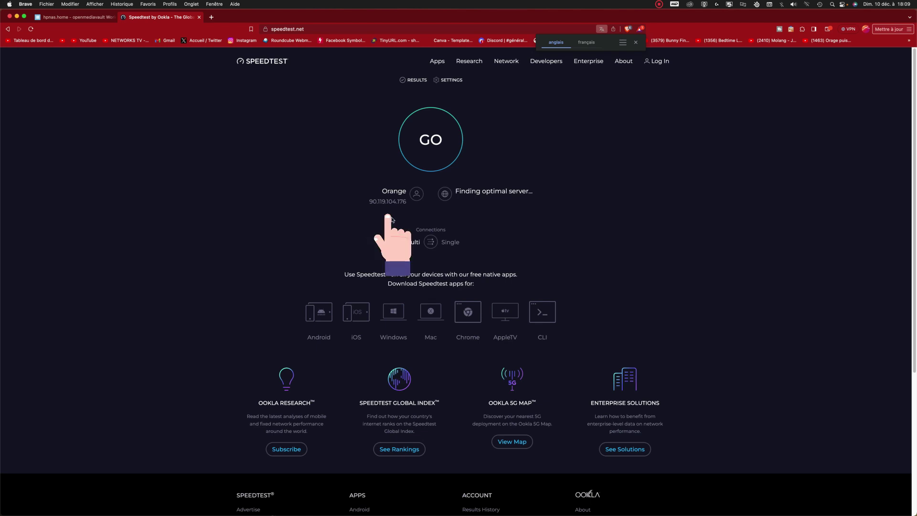
drag(407, 204, 368, 203)
right_click(382, 206)
click(394, 221)
click(391, 209)
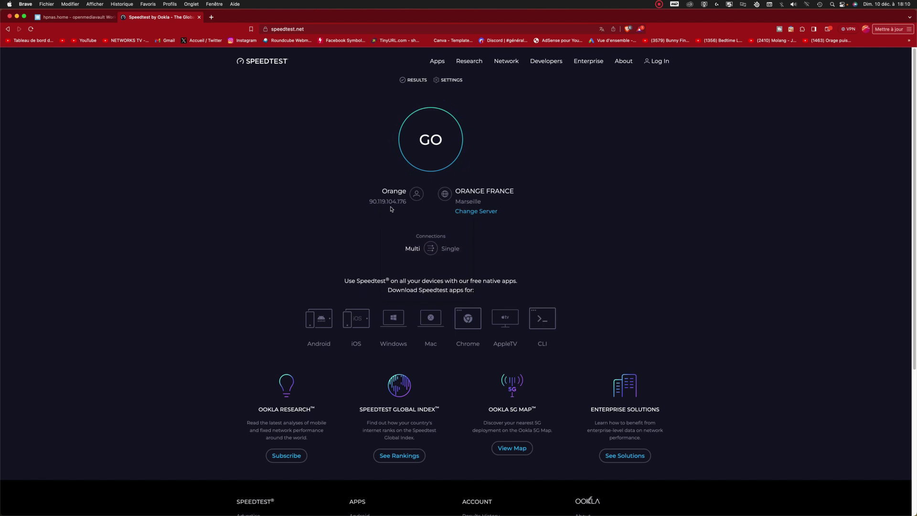
- Close the speedtest page and set the tunnel's endpoint to the copied public IP address
click(199, 17)
right_click(279, 184)
click(292, 234)
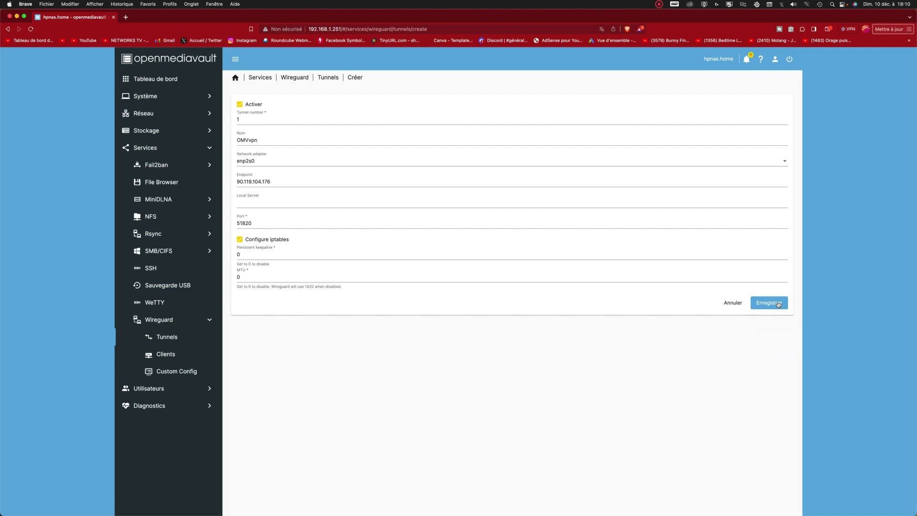
- Save the OMVvpn tunnel and apply the pending configuration changes
click(769, 303)
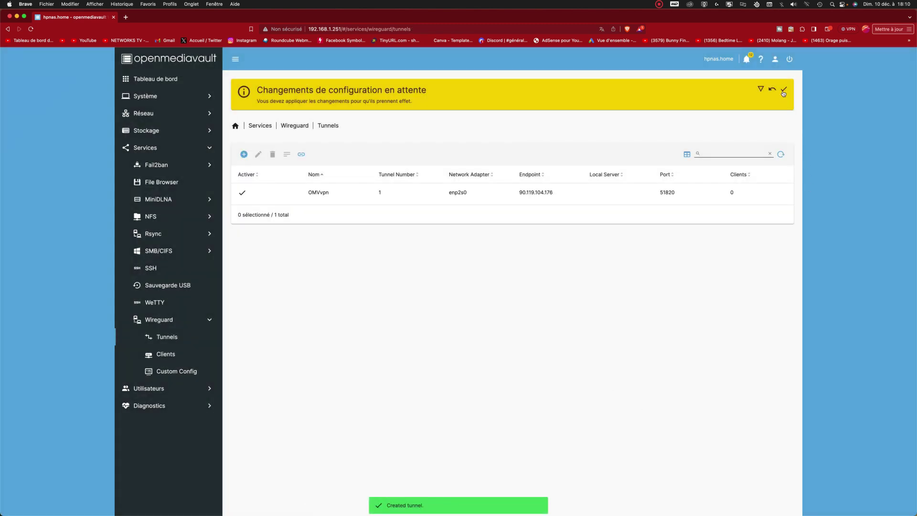
click(783, 91)
click(526, 304)
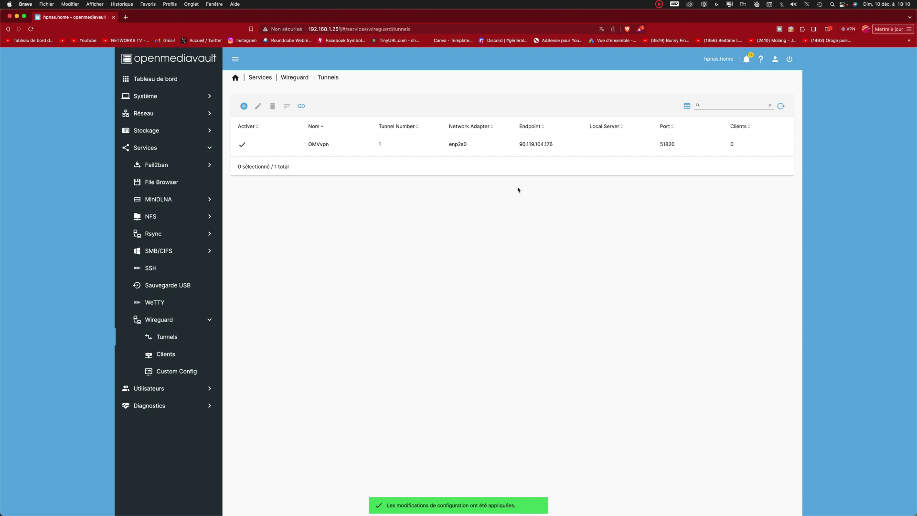
- Begin a new Wireguard client named user1 and assign it to the tunnel 1 - OMVvpn
click(157, 355)
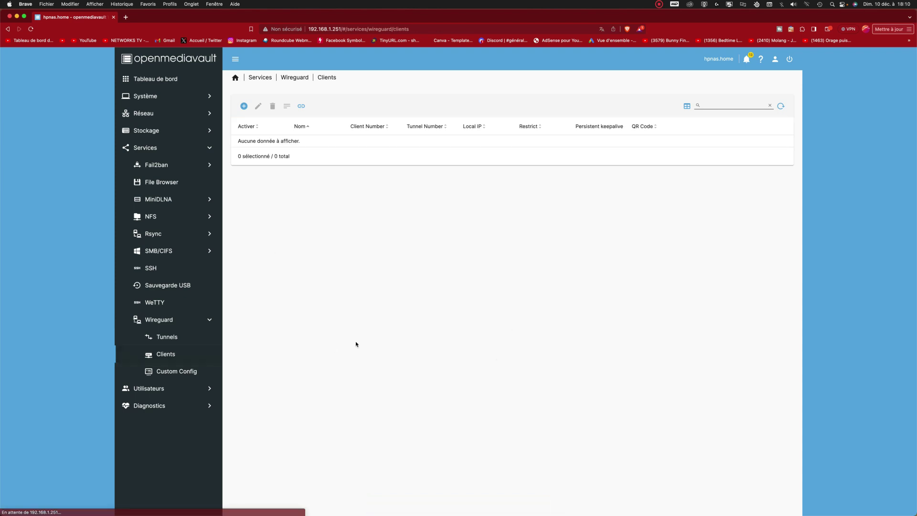
click(245, 106)
click(240, 104)
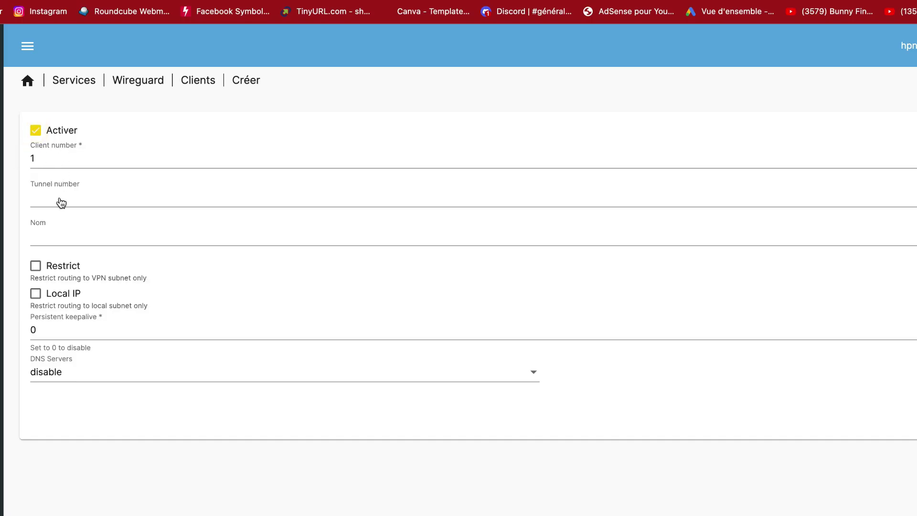
click(61, 203)
click(77, 203)
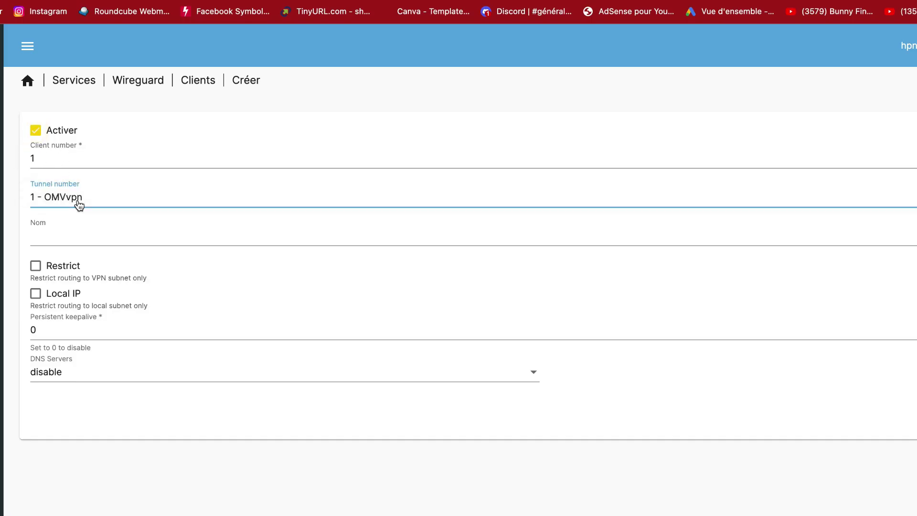
click(68, 229)
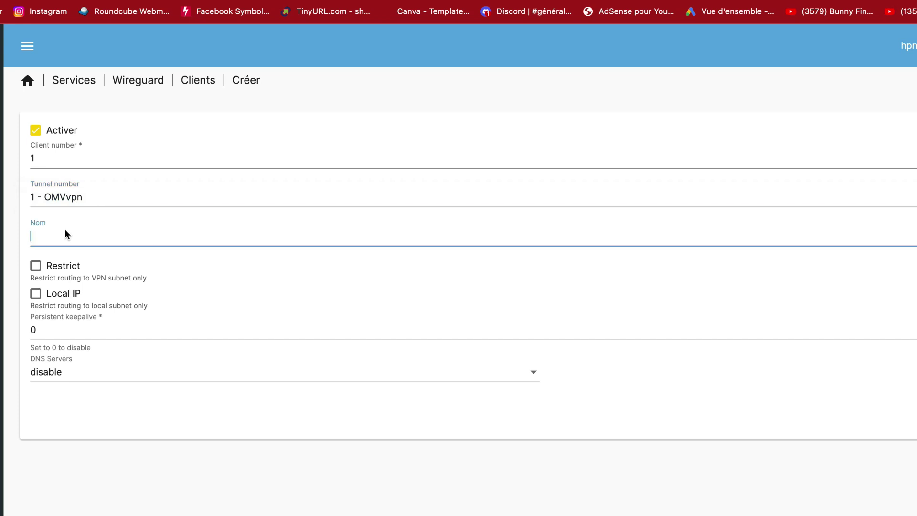
text(user1)
- Set the client's DNS servers to custom with DNS 1.1.1.1 and save the client
click(165, 380)
click(99, 411)
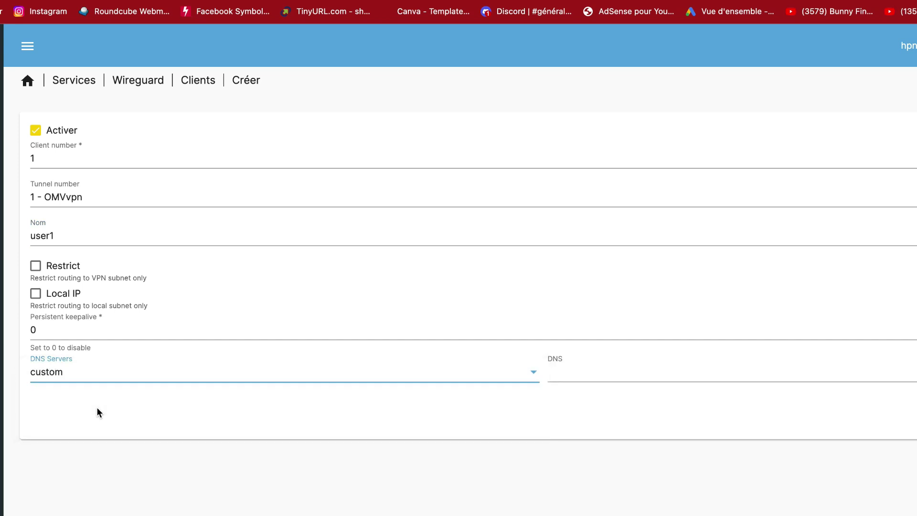
click(569, 372)
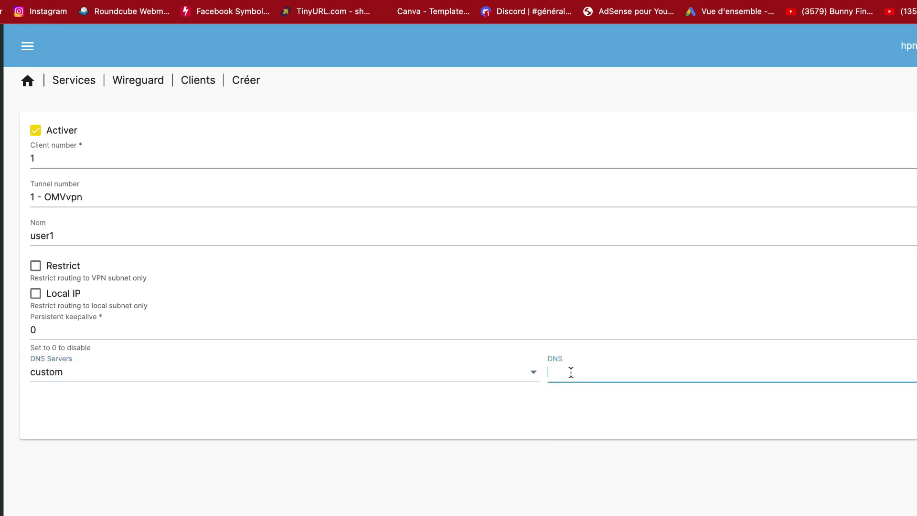
text(1.1.1.1)
key(Return)
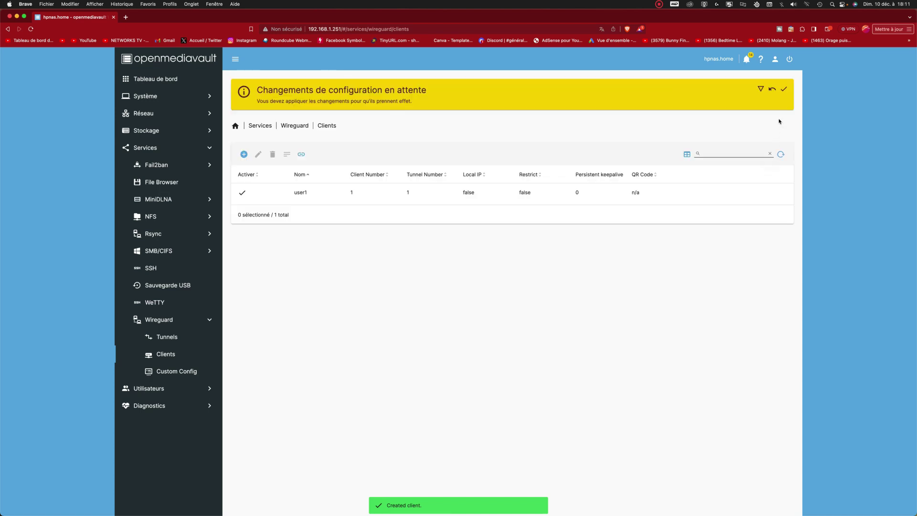
- Apply the pending configuration changes for the new client and refresh the Wireguard client list
click(784, 89)
click(527, 299)
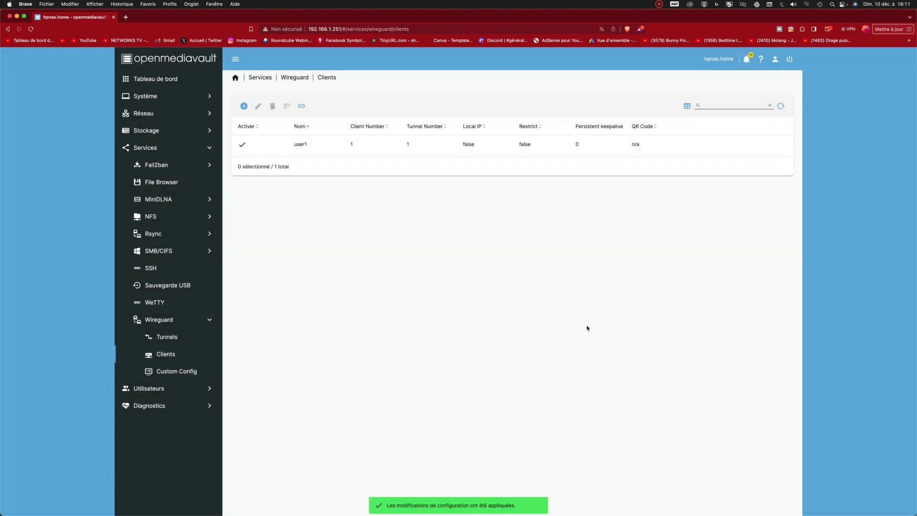
click(780, 106)
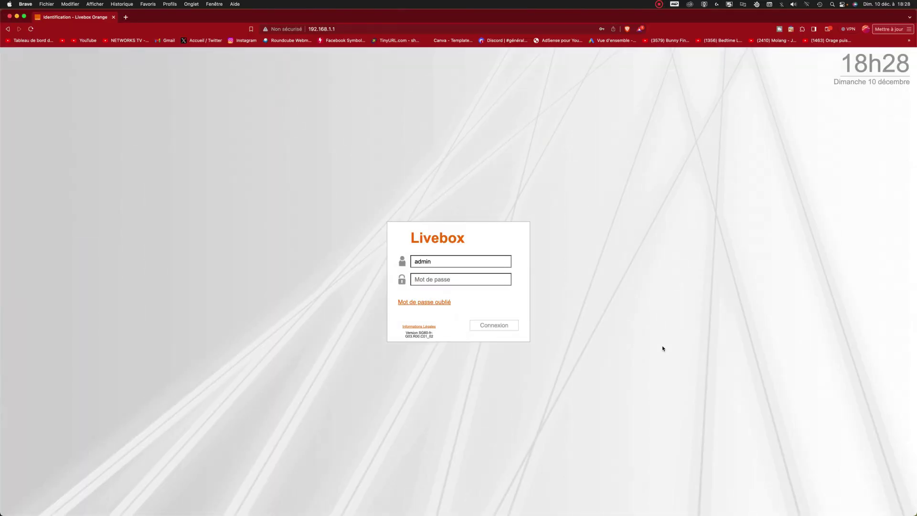
- Log in to the Livebox router's administration page at 192.168.1.1 with the admin account's password
click(444, 279)
click(468, 296)
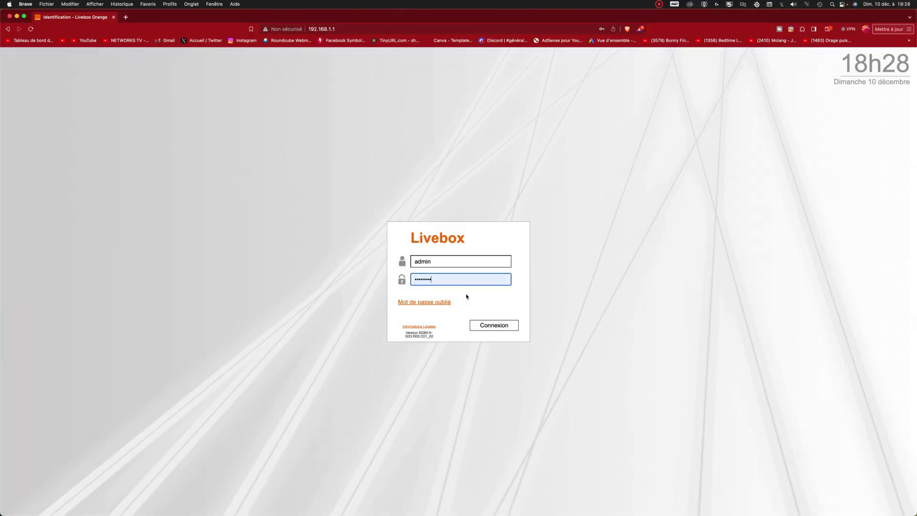
key(Return)
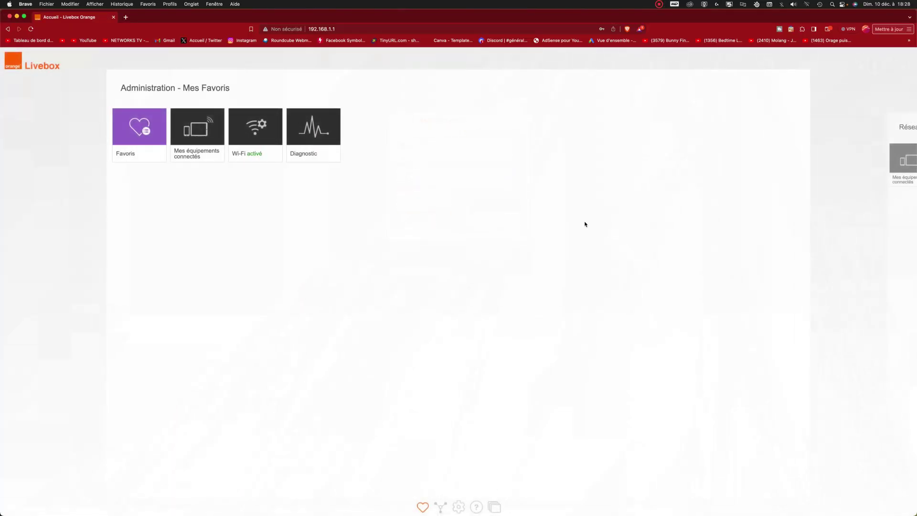
- Open the NAT/PAT rules in the Livebox's advanced network settings
click(459, 506)
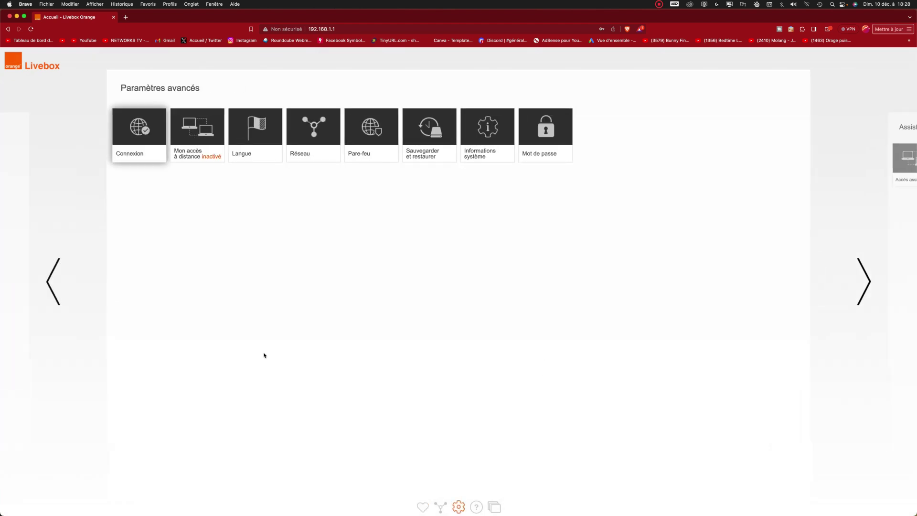
click(320, 143)
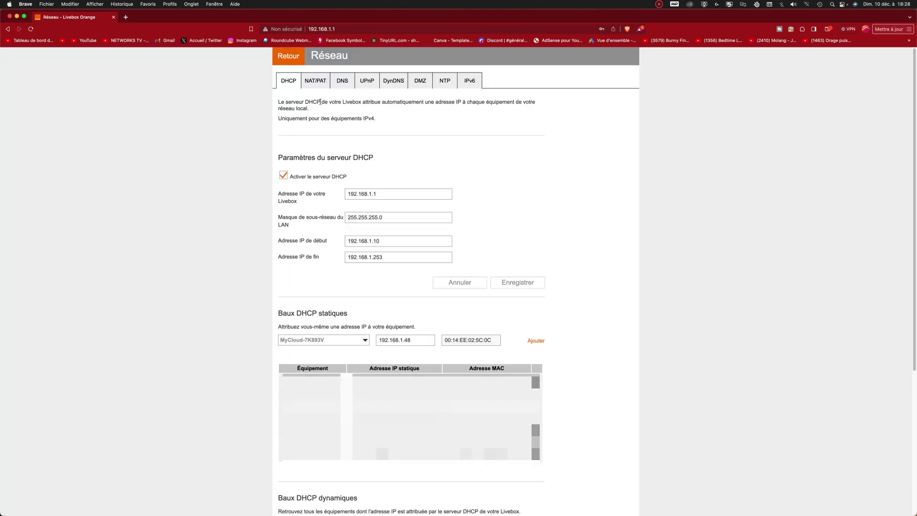
click(315, 86)
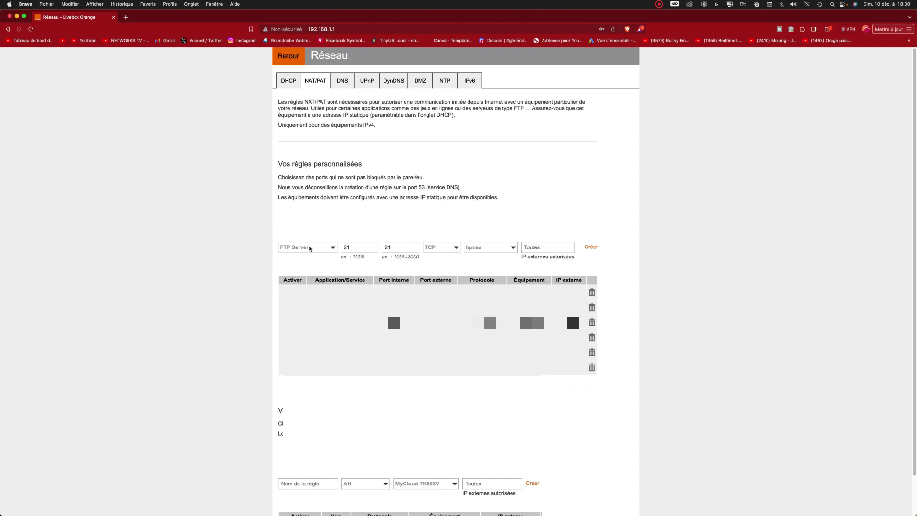
- Create a new custom NAT/PAT rule named omvvpn with internal and external port 51820, protocol TCP/UDP, for the device hpnas
click(311, 248)
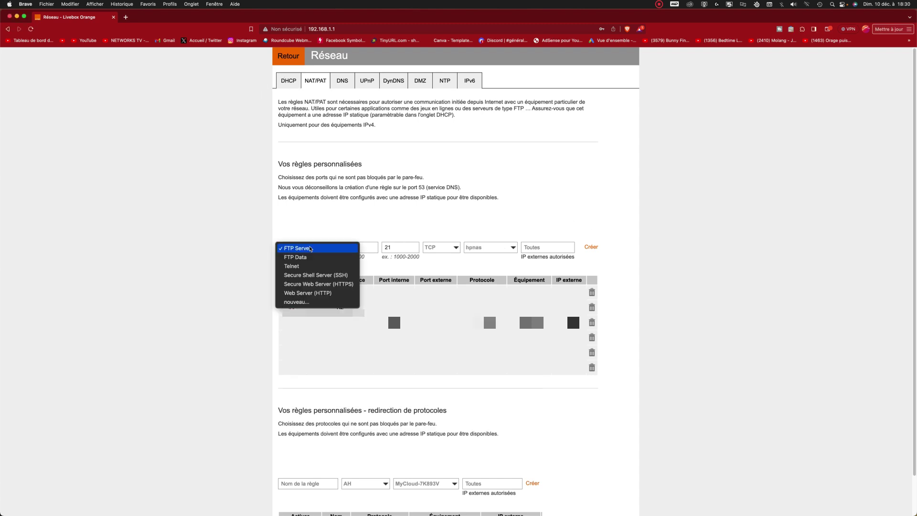
click(297, 301)
text(omvvpn)
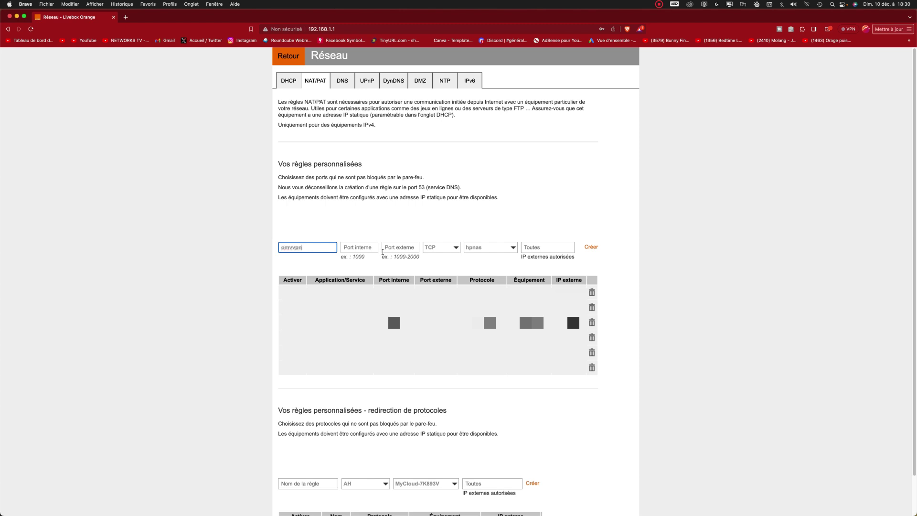
click(366, 247)
text(51820)
key(Tab)
text(51820)
click(435, 252)
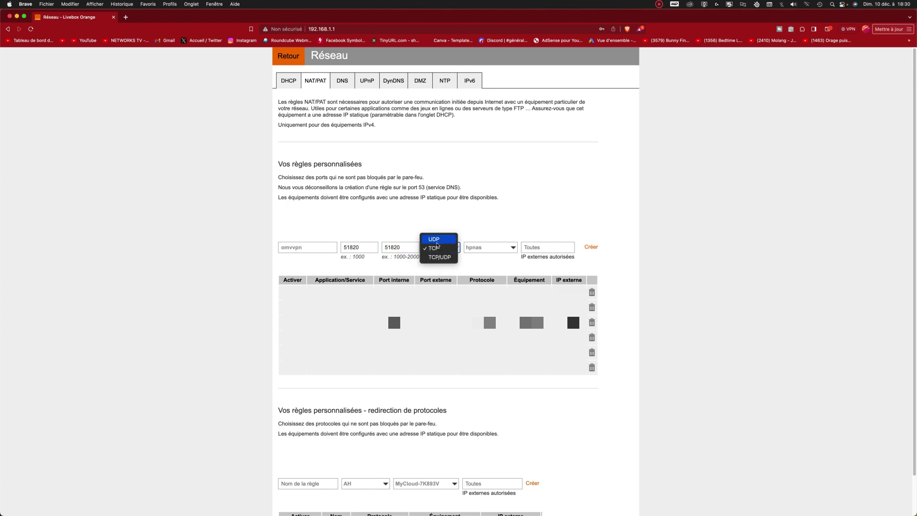
click(437, 257)
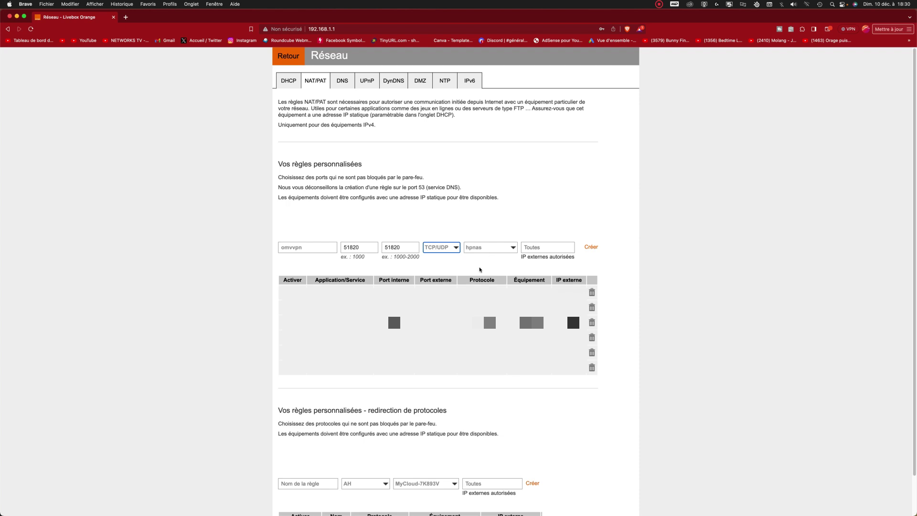
click(591, 247)
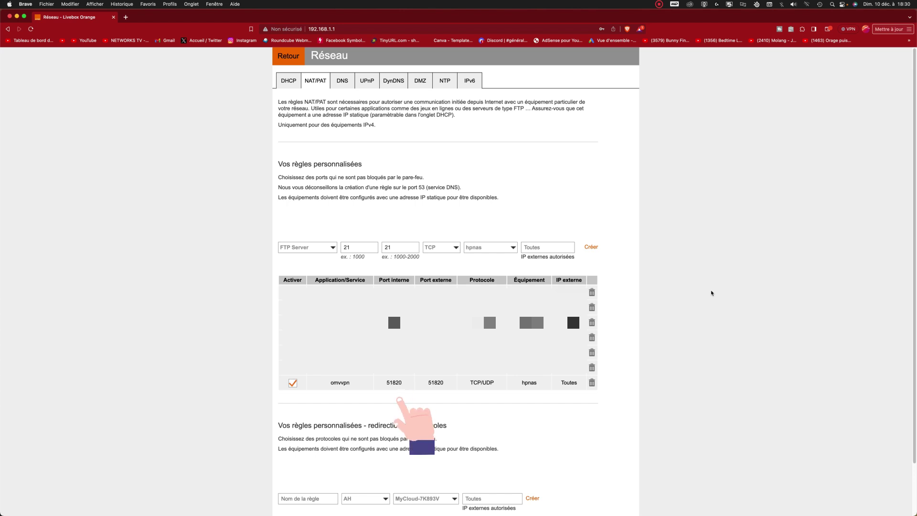